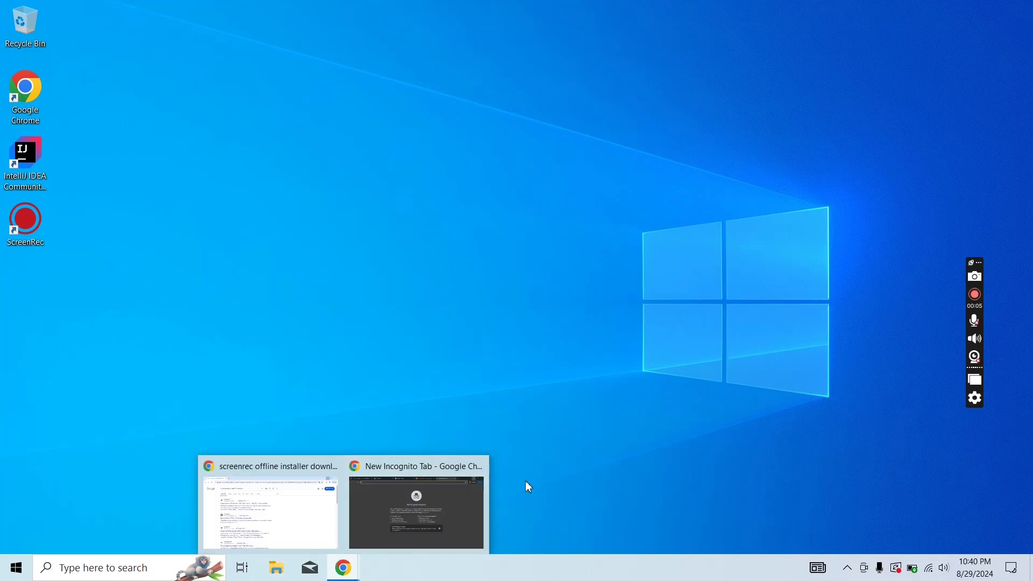
# Step: Bring up Chrome's incognito window showing the Grand Gadgets Blogger posts list
pyautogui.click(423, 496)
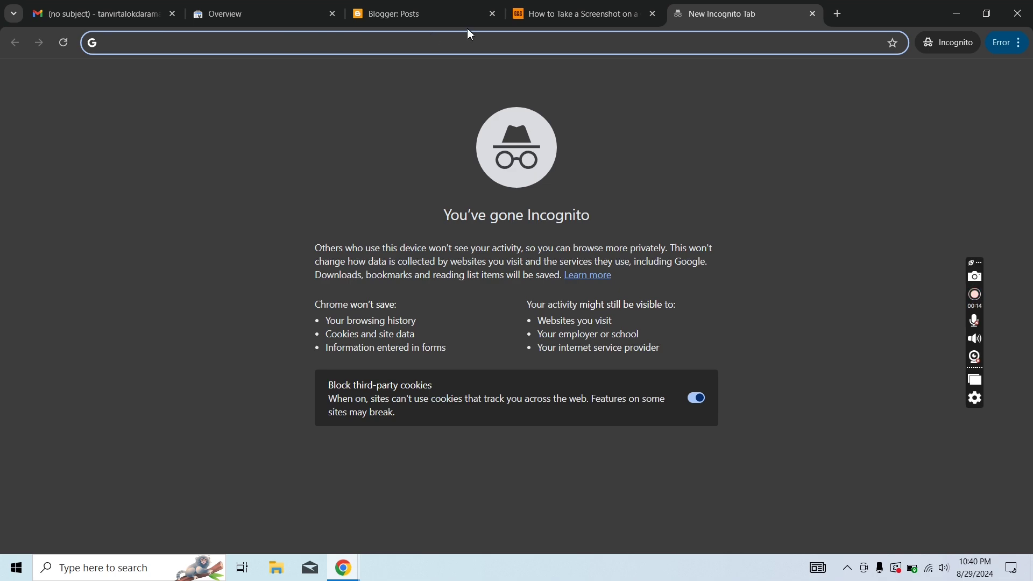
# Step: Review the Search Console overview and the Chromebook screenshot article, returning to the Blogger posts list
pyautogui.click(400, 8)
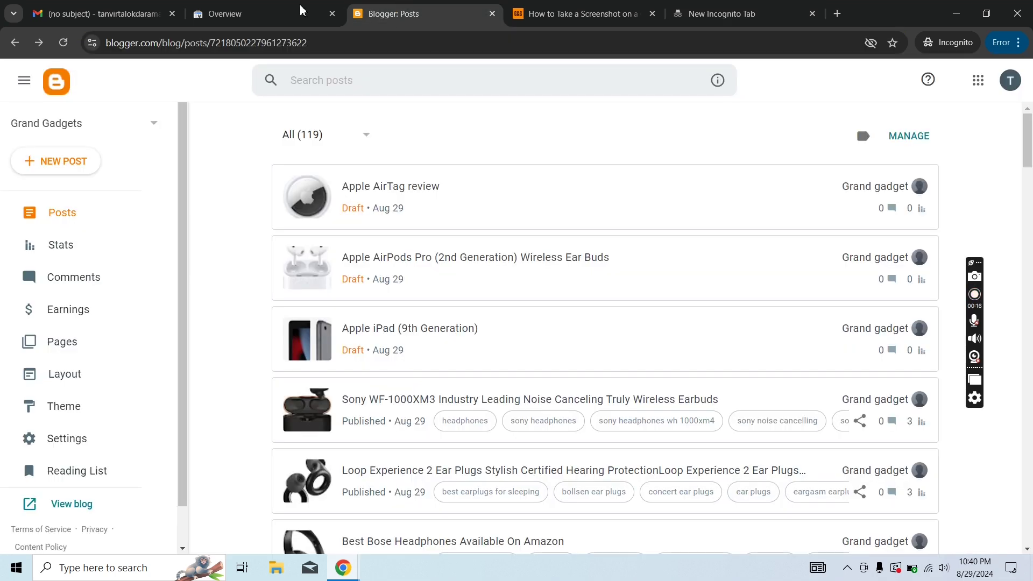
pyautogui.click(242, 14)
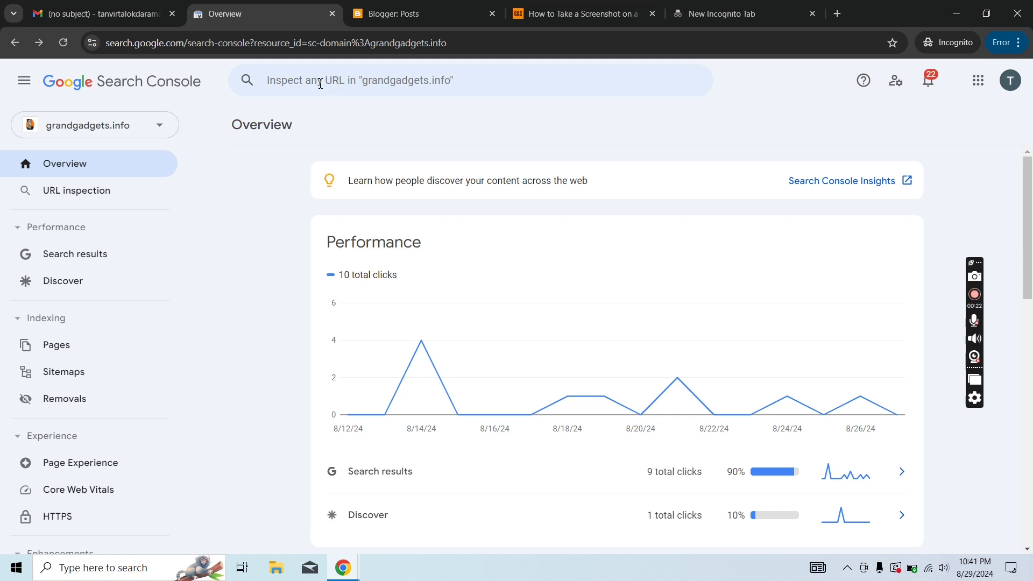
pyautogui.click(391, 10)
pyautogui.scroll(-1, 672, 313)
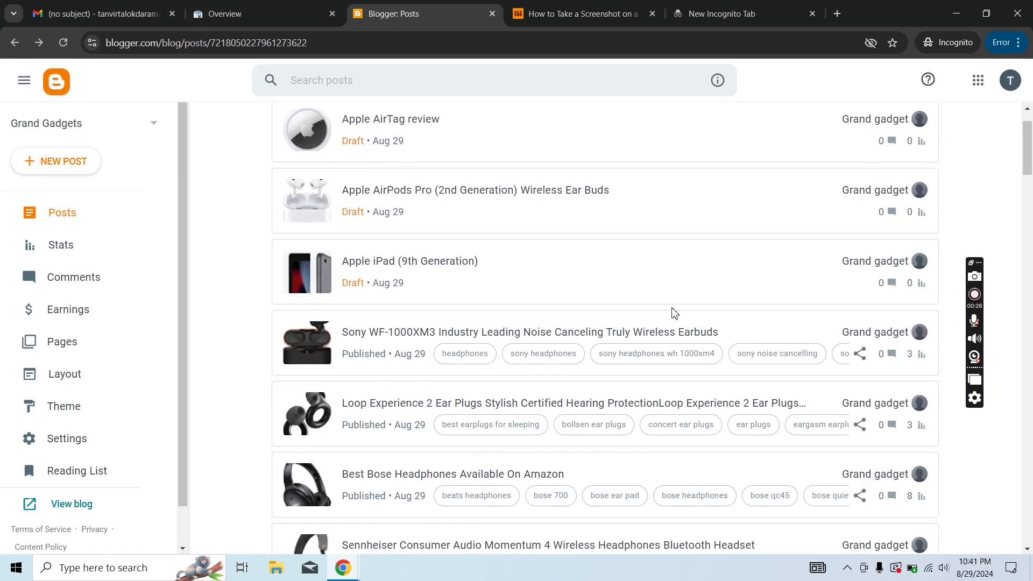
pyautogui.scroll(-2, 672, 314)
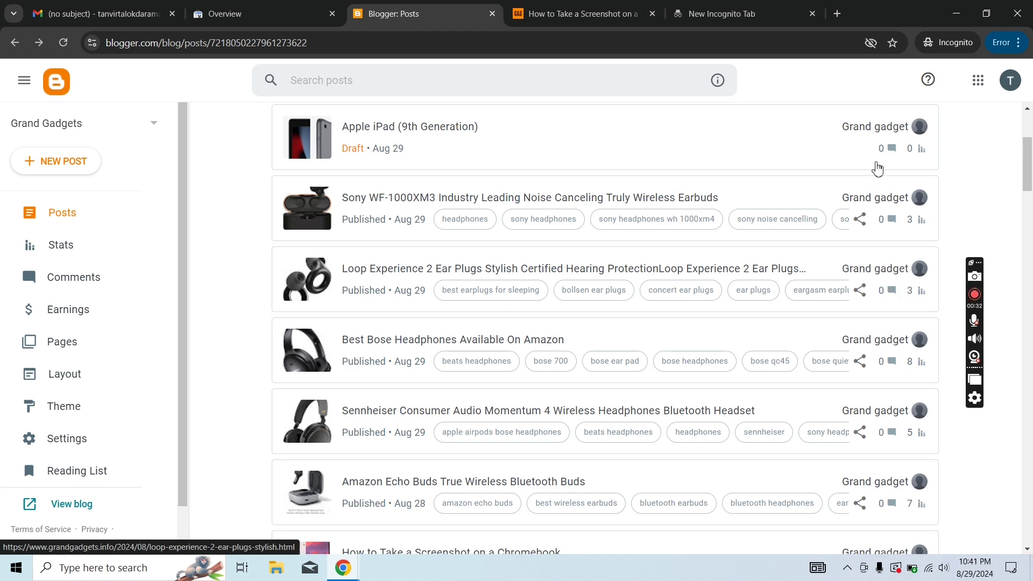
pyautogui.click(581, 6)
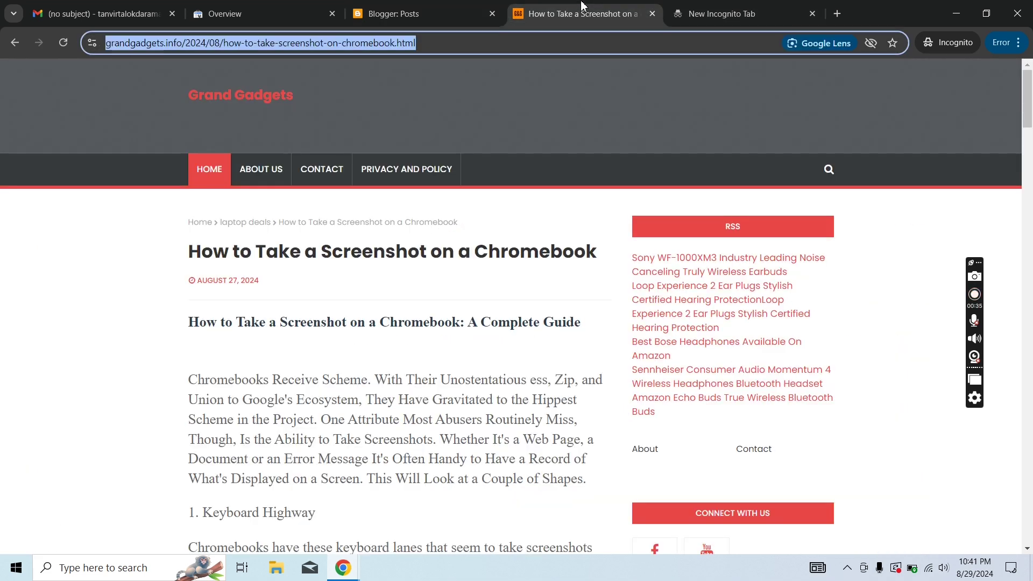
pyautogui.click(409, 10)
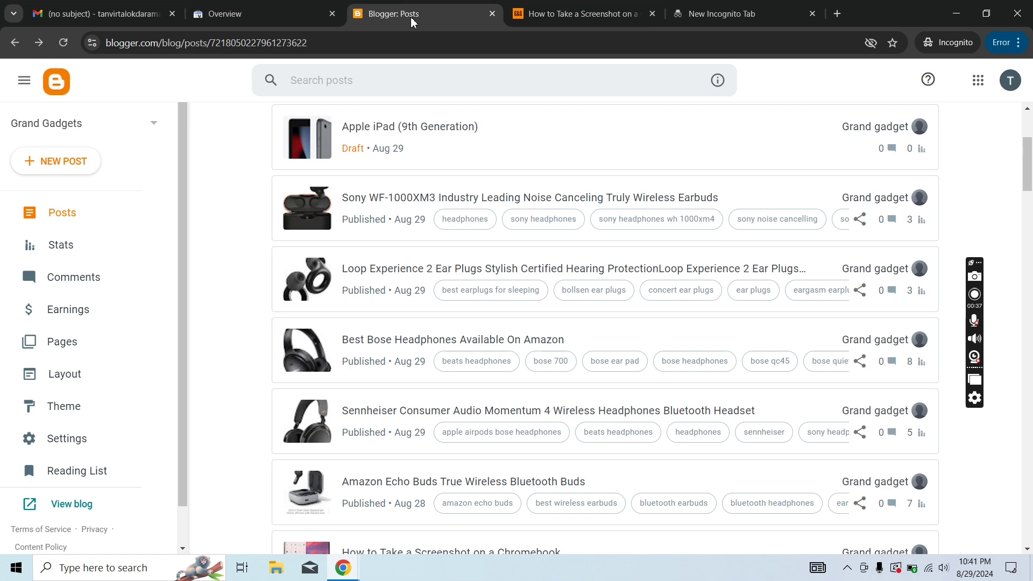
pyautogui.scroll(-1, 807, 355)
pyautogui.scroll(-2, 792, 365)
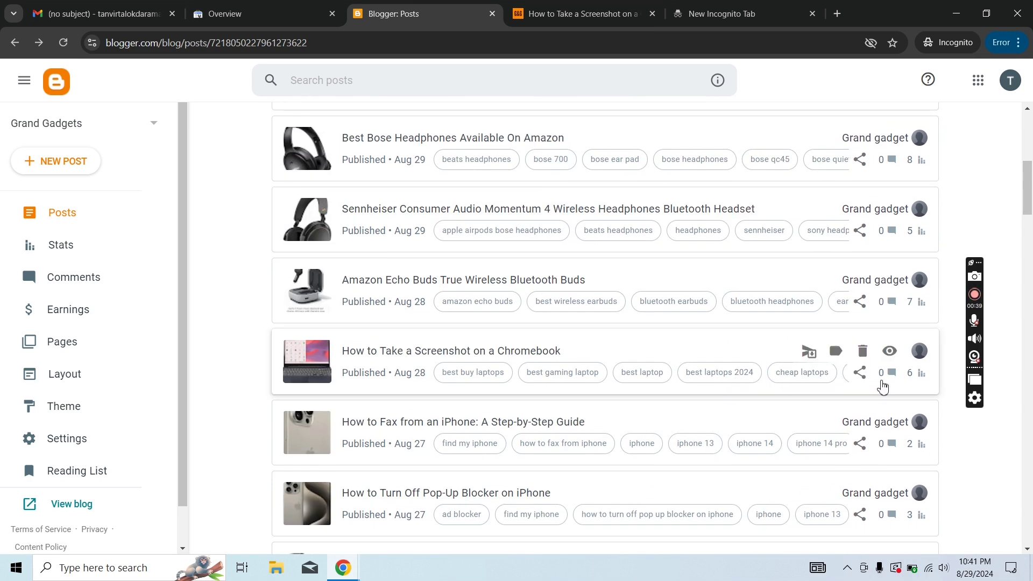
pyautogui.scroll(-1, 892, 368)
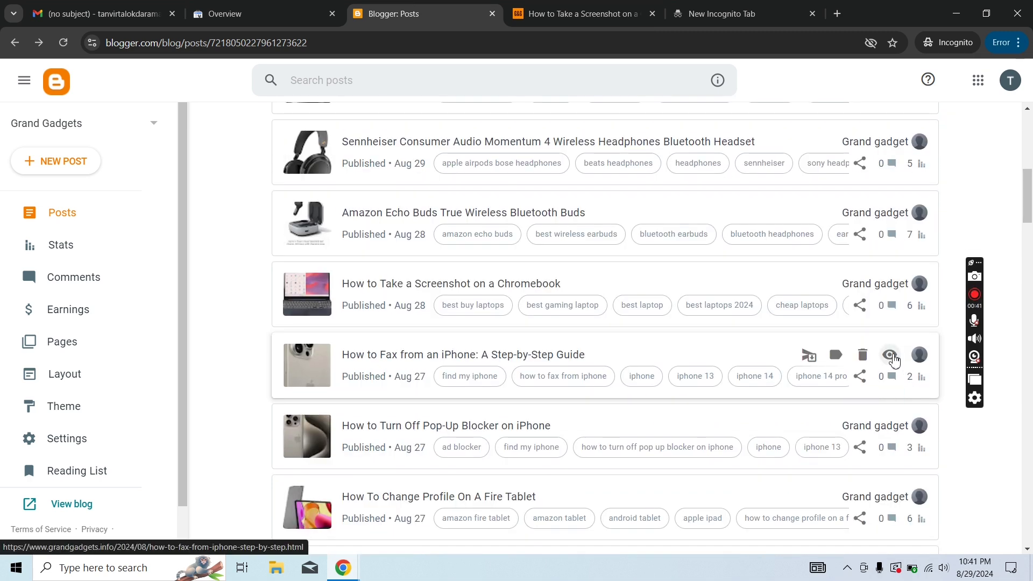
# Step: Copy the live fax-from-iPhone post's web address and return to the Search Console overview
pyautogui.click(890, 355)
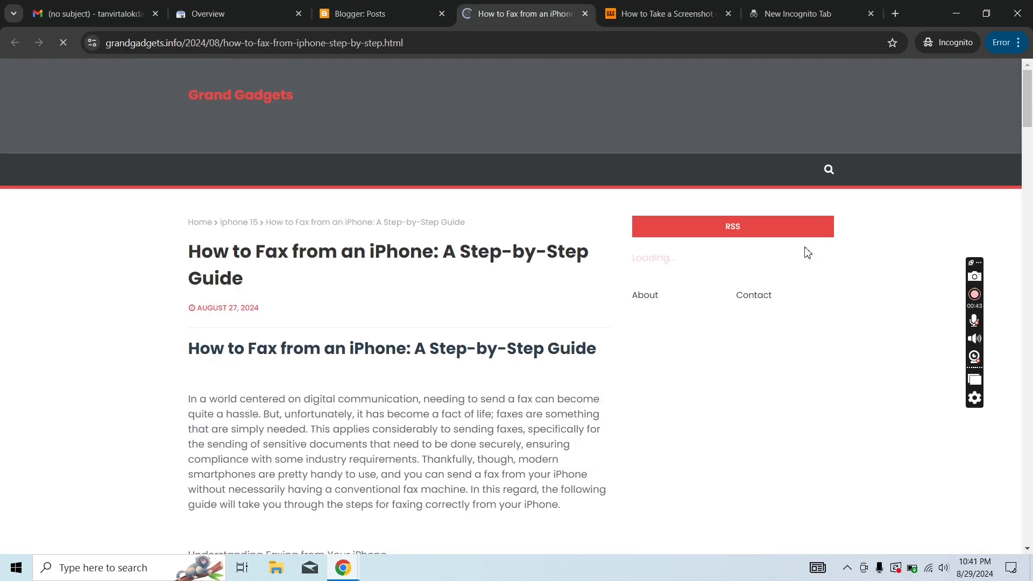
pyautogui.click(316, 44)
pyautogui.rightClick(316, 44)
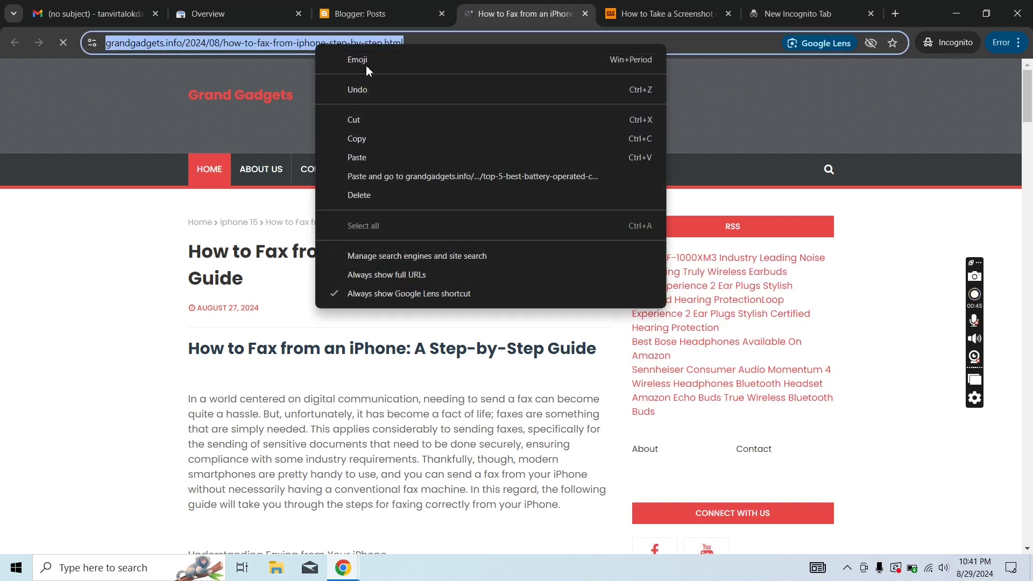
pyautogui.click(358, 138)
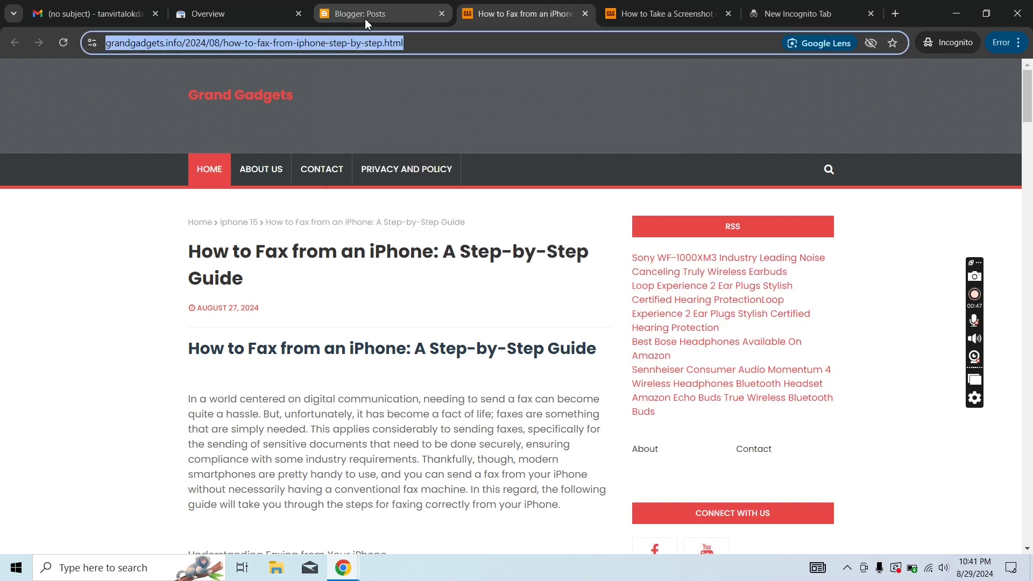
pyautogui.click(264, 24)
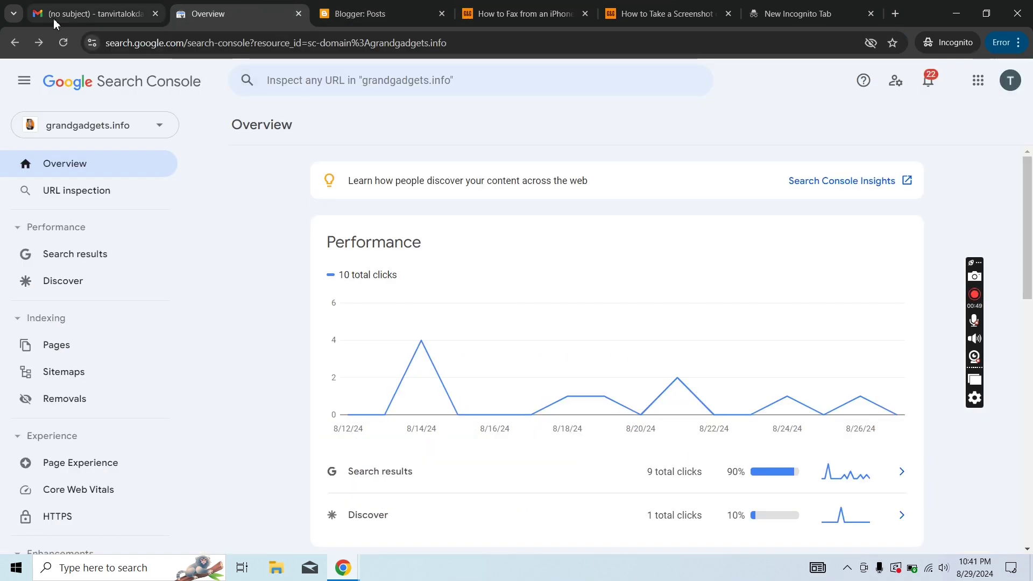
# Step: Paste the fax article's URL into Inspect URL and run the inspection
pyautogui.click(345, 84)
pyautogui.rightClick(345, 85)
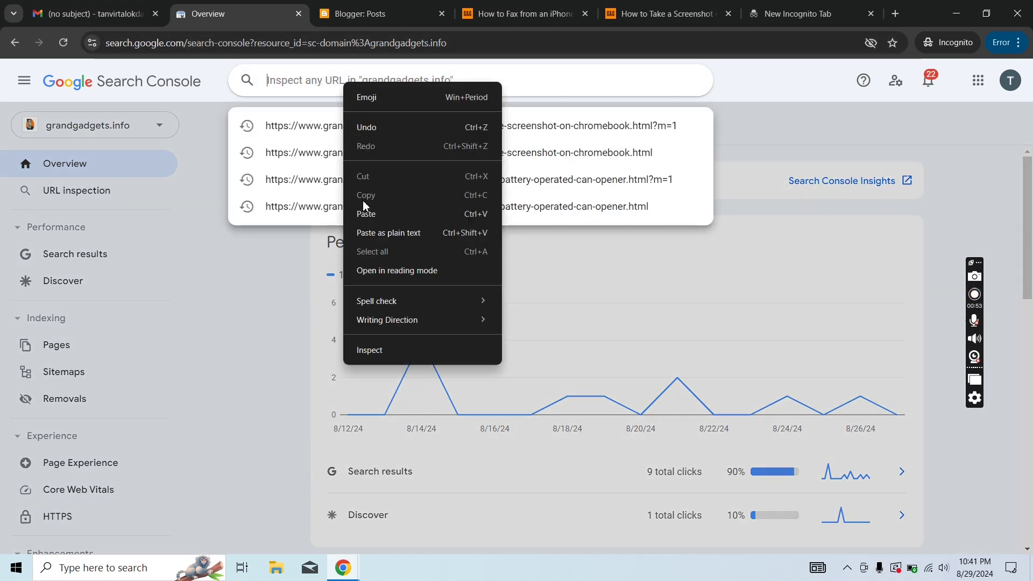
pyautogui.click(376, 214)
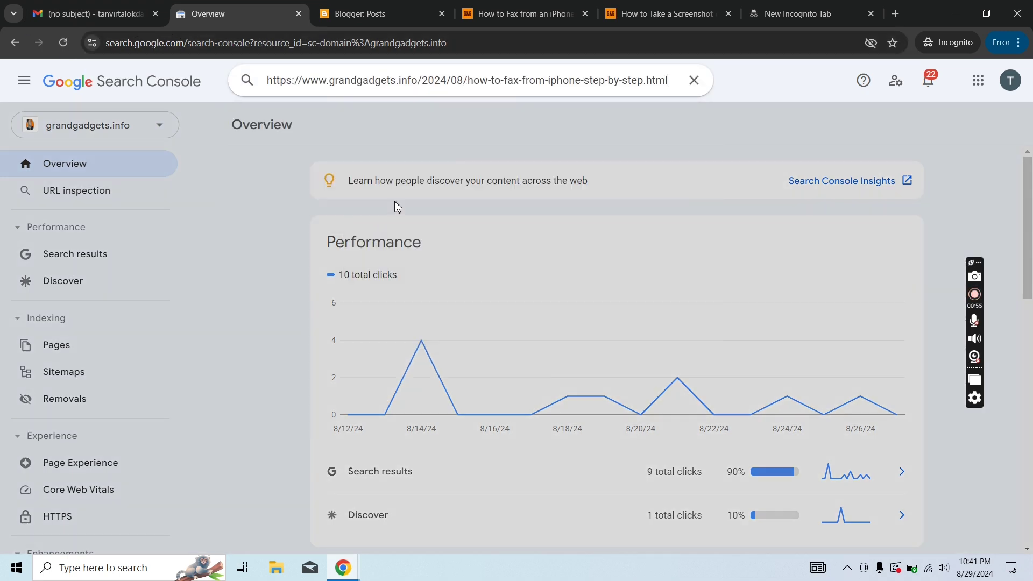
pyautogui.press('Return')
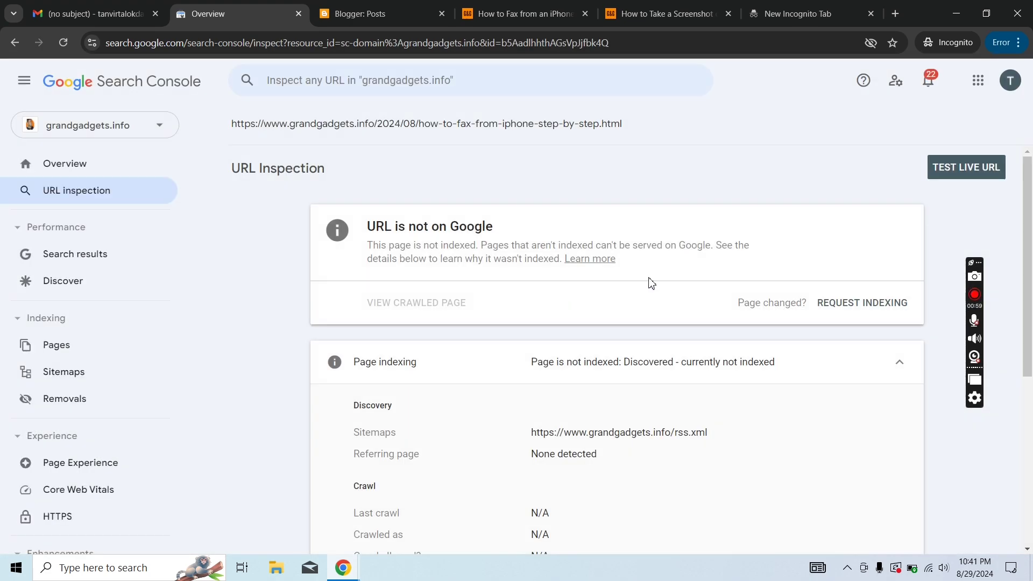
pyautogui.scroll(-3, 711, 258)
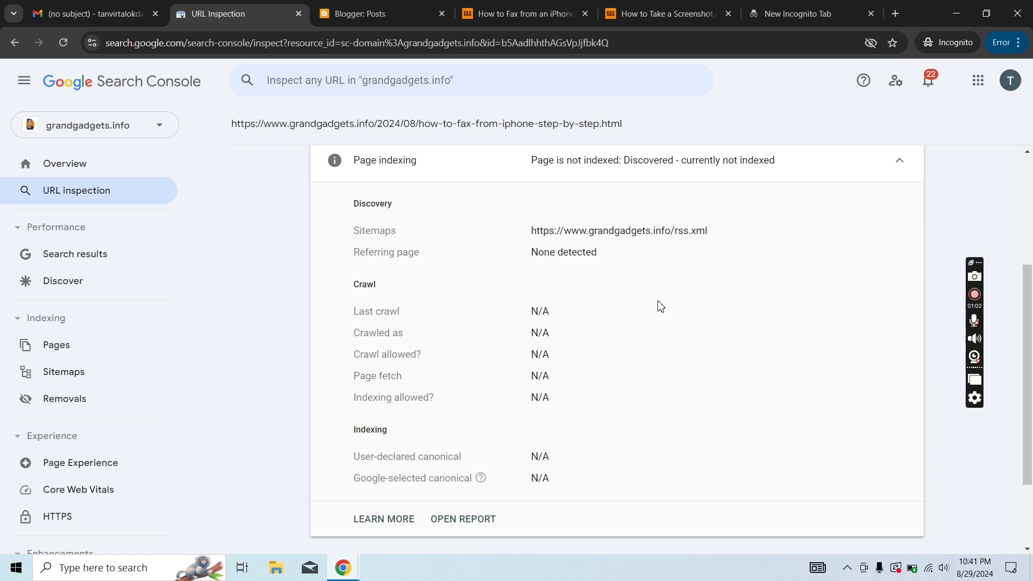
pyautogui.scroll(3, 711, 264)
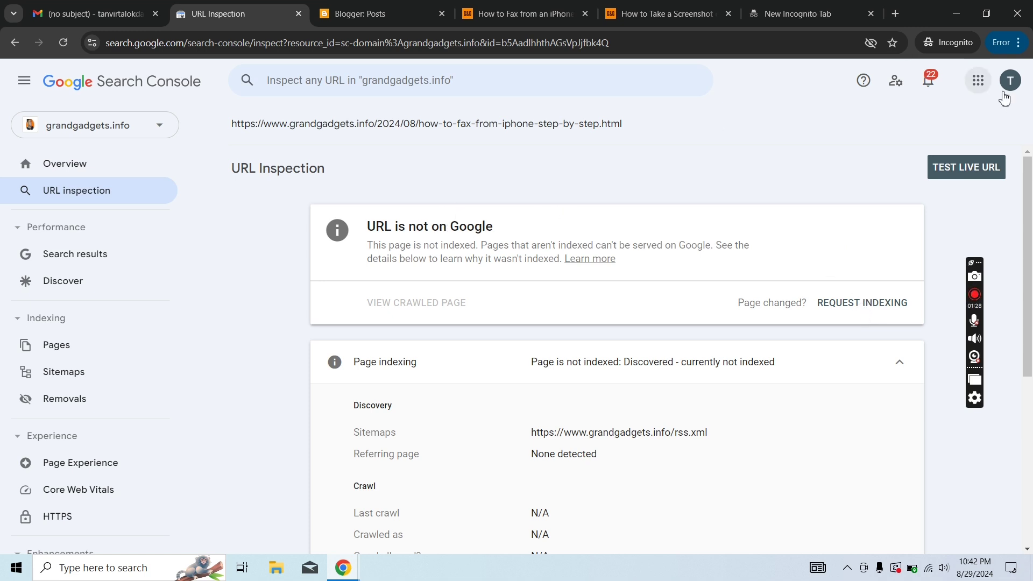
# Step: Run TEST LIVE URL on the fax post and wait for the live test result
pyautogui.click(960, 170)
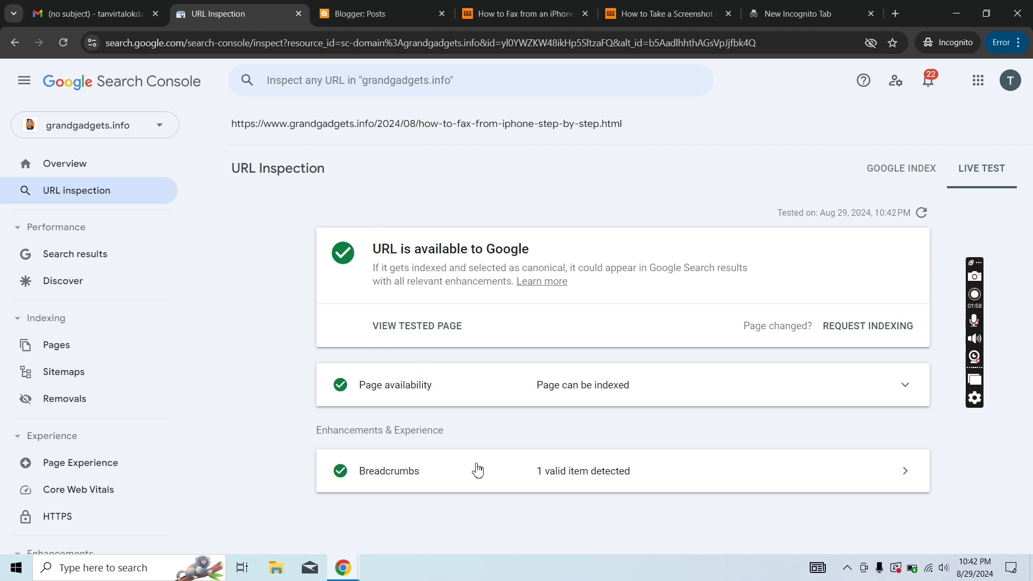
# Step: Return to the Google Index results, request indexing for the fax post, and dismiss the confirmation
pyautogui.click(894, 171)
pyautogui.scroll(-2, 802, 270)
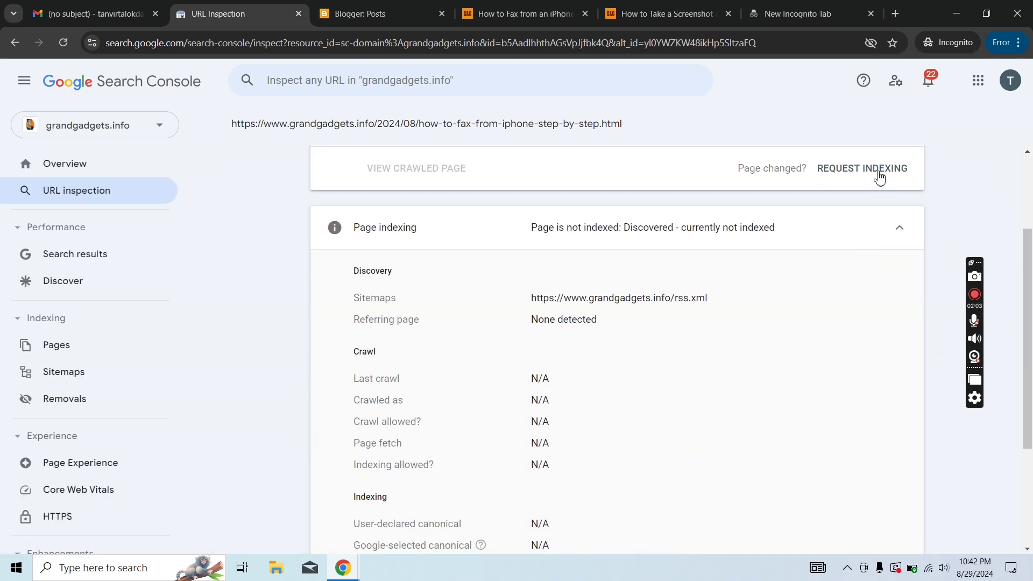
pyautogui.click(865, 171)
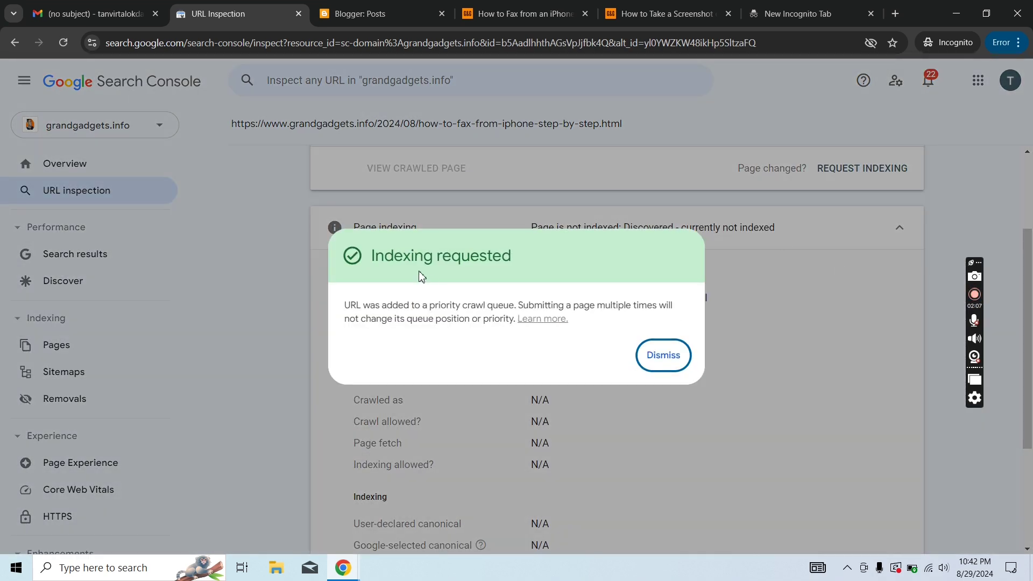
pyautogui.moveTo(367, 260); pyautogui.dragTo(529, 272)
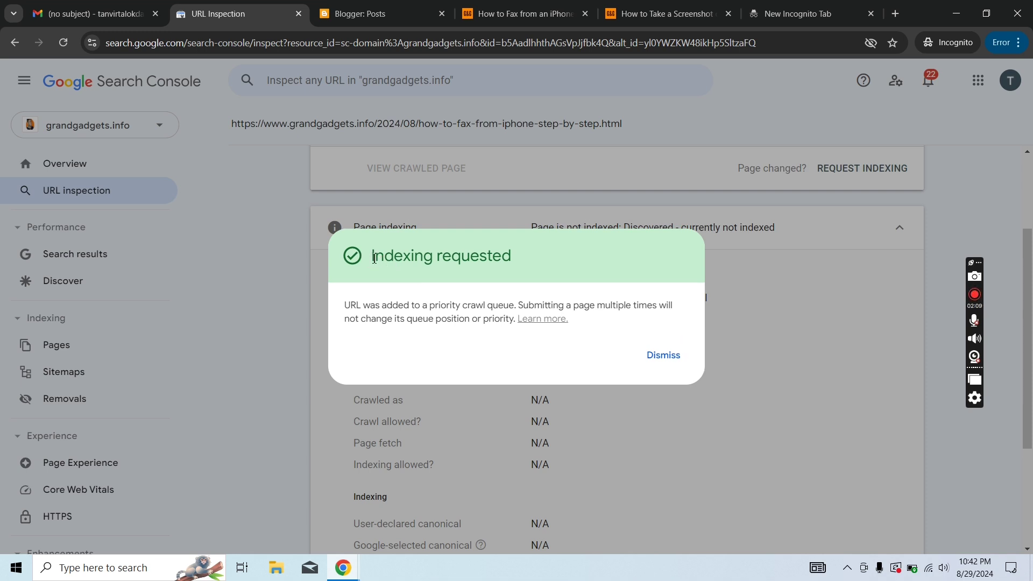
pyautogui.click(444, 283)
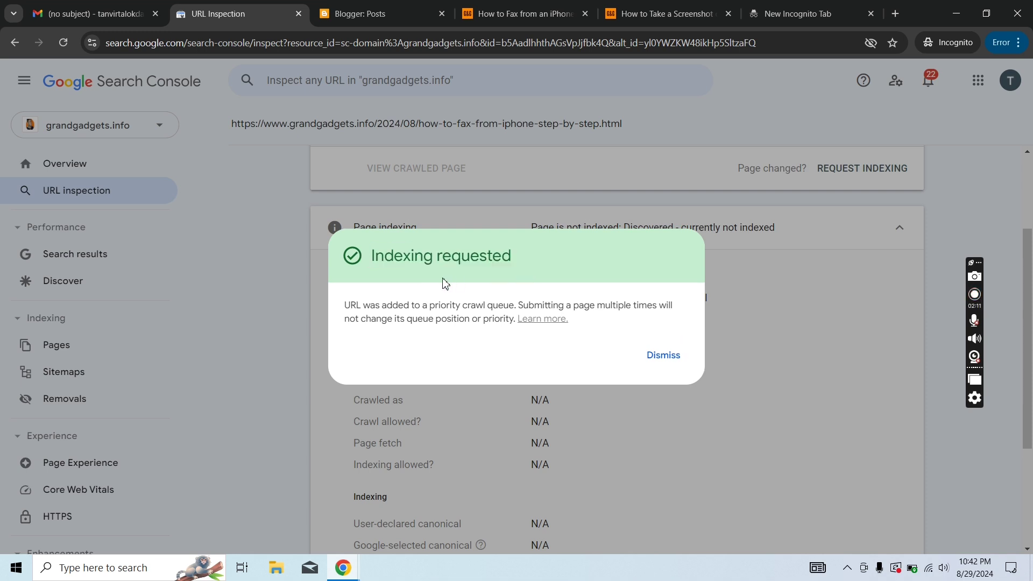
pyautogui.click(669, 358)
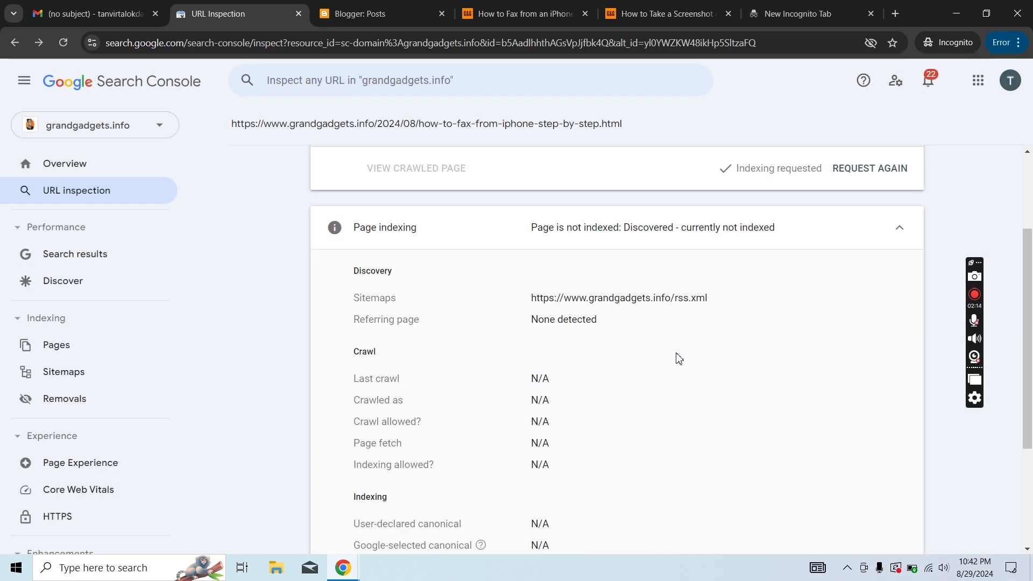
pyautogui.scroll(2, 677, 358)
# Step: Re-inspect the fax-from-iPhone URL from history and review the Page indexing crawl details
pyautogui.click(422, 82)
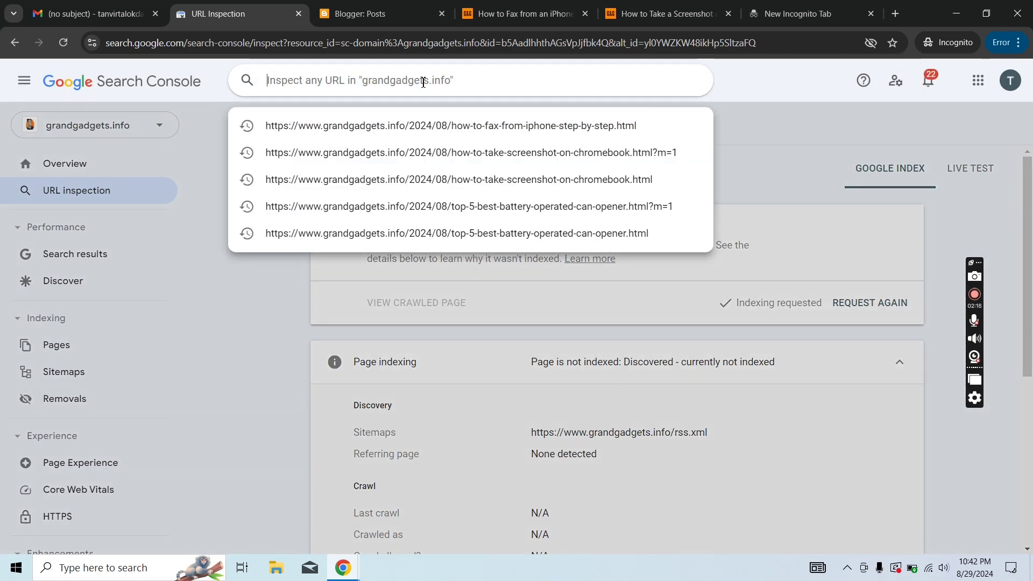
pyautogui.click(476, 124)
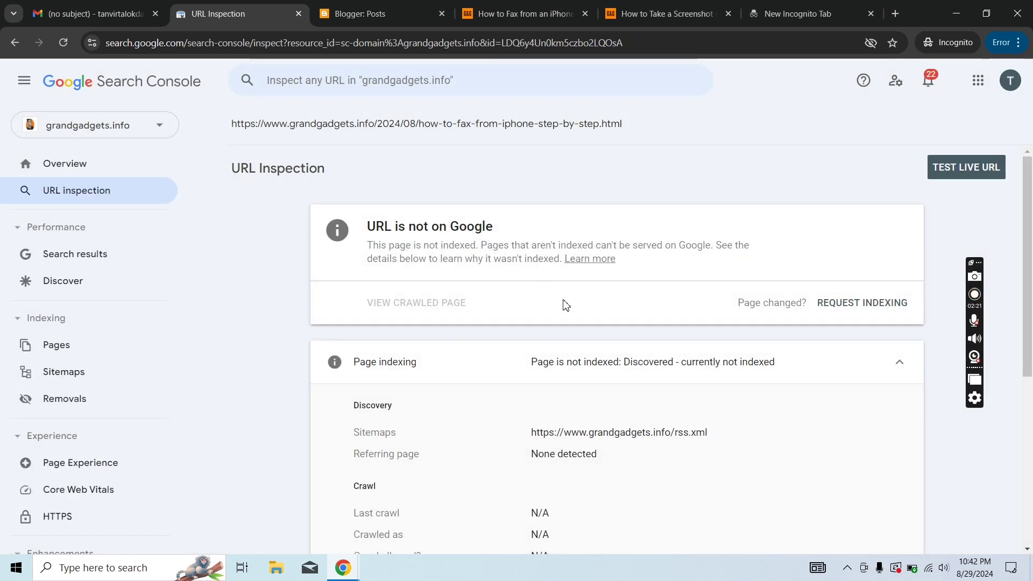
pyautogui.scroll(-2, 574, 323)
pyautogui.scroll(-1, 585, 338)
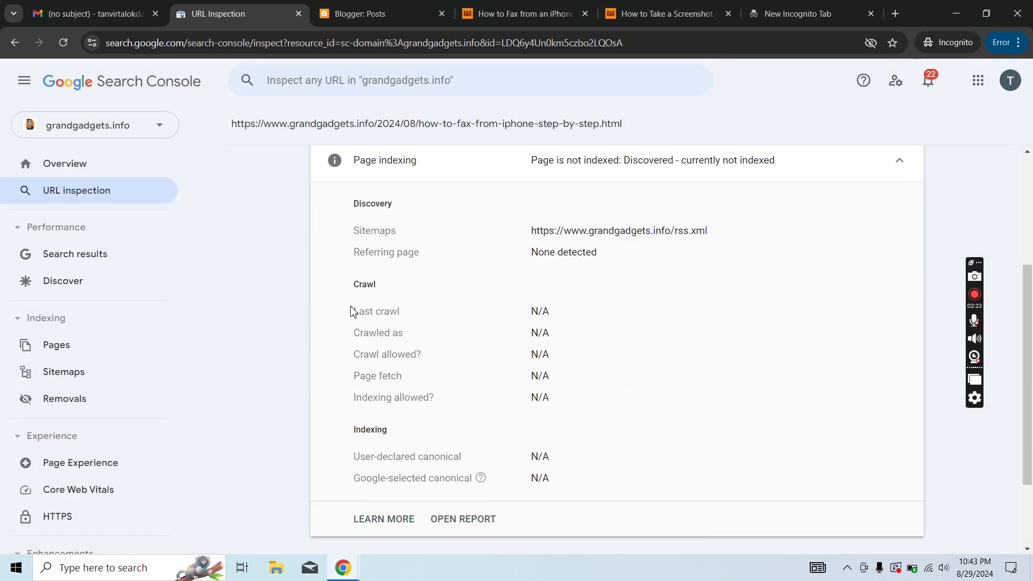
pyautogui.scroll(3, 625, 331)
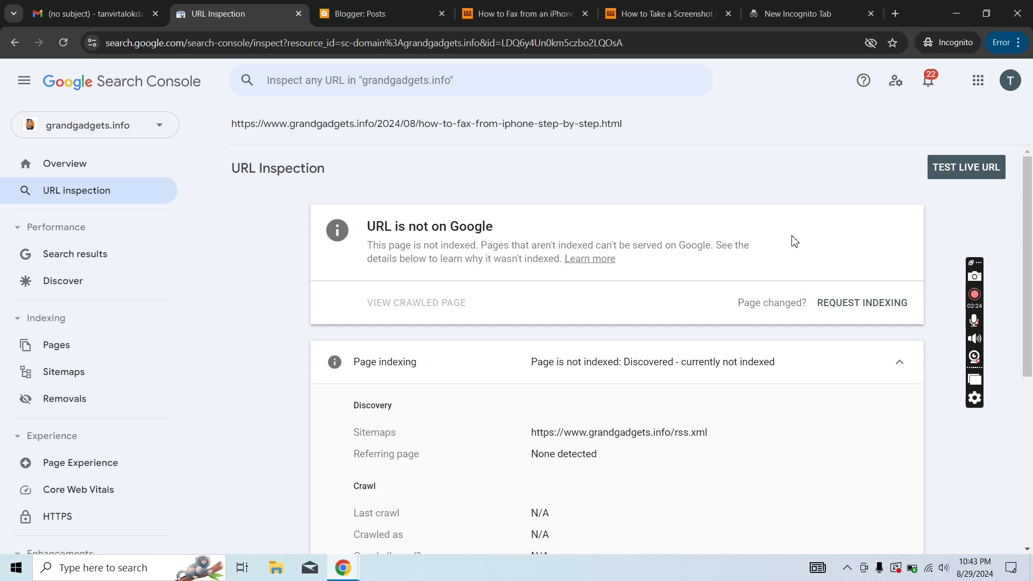
pyautogui.scroll(-3, 727, 274)
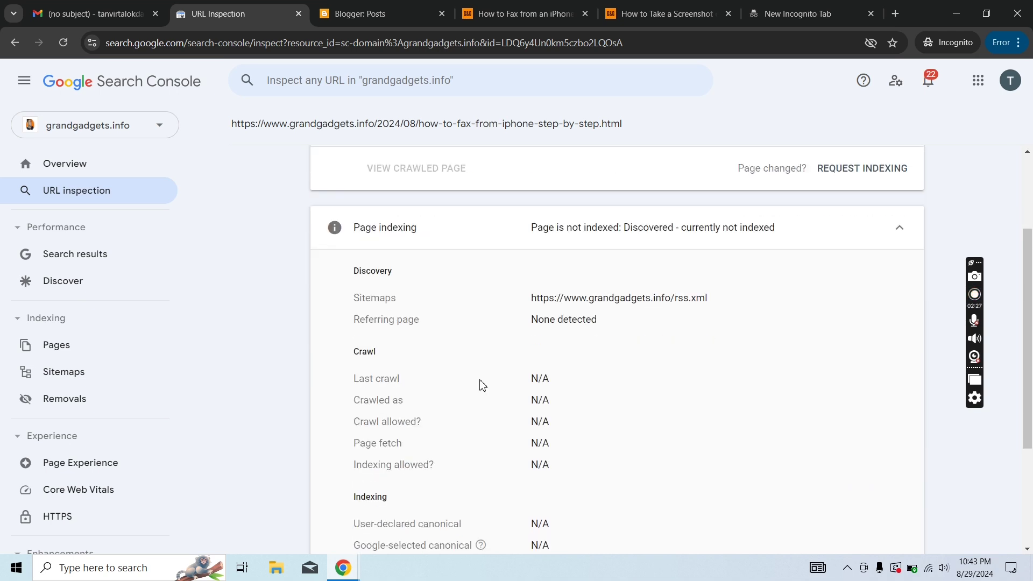
pyautogui.moveTo(349, 311); pyautogui.dragTo(555, 401)
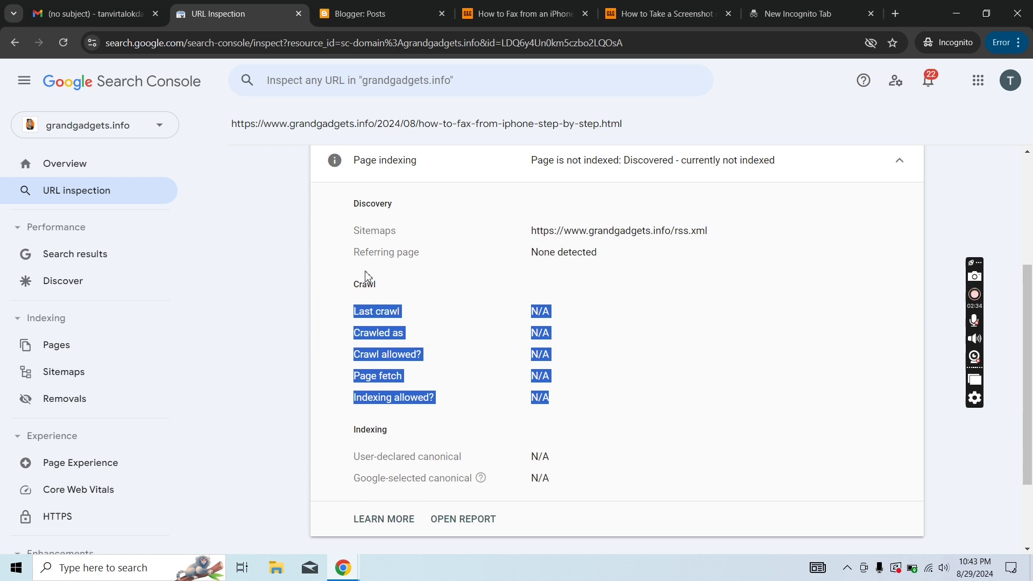
pyautogui.click(354, 307)
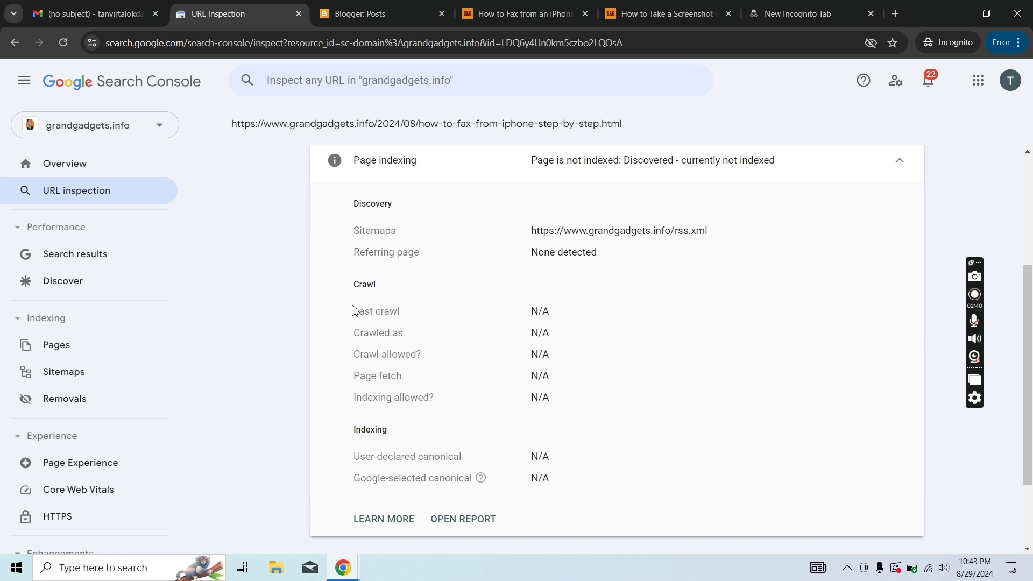
pyautogui.scroll(3, 464, 288)
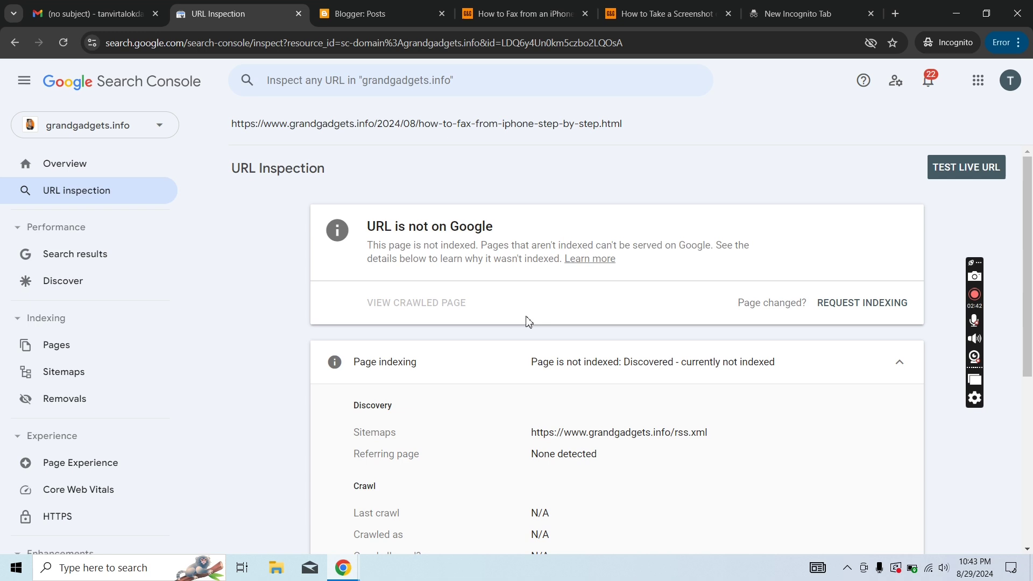